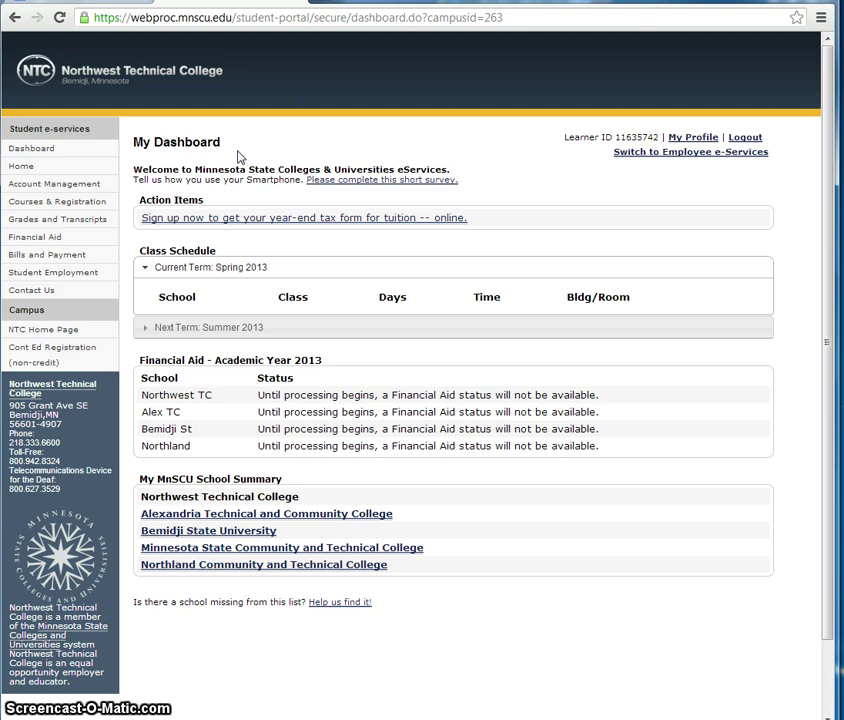
Open the course search form from the Courses & Registration section.
drag(226, 141, 131, 144)
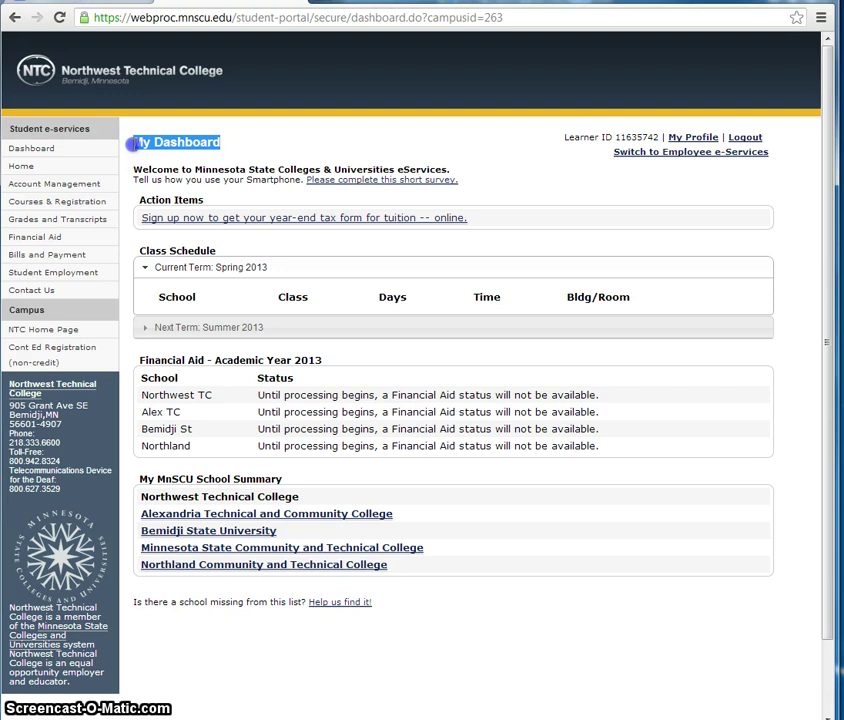
click(72, 203)
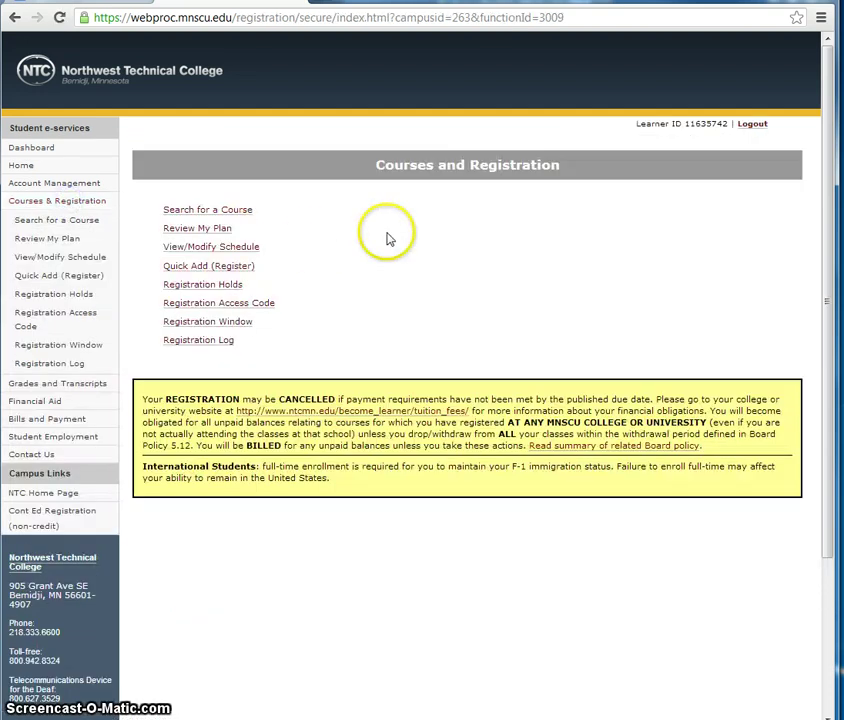
drag(563, 168, 302, 180)
click(239, 211)
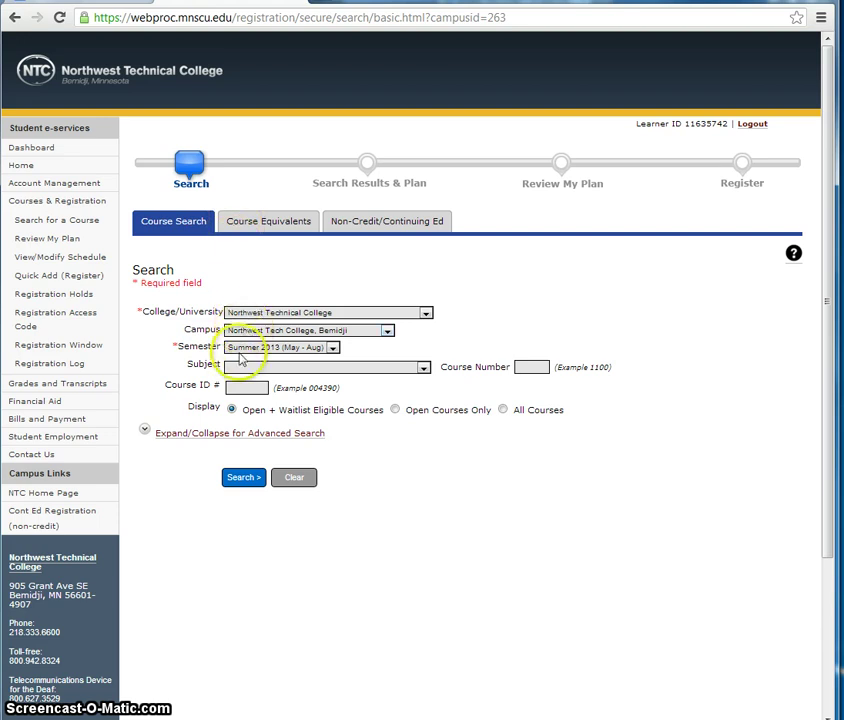
click(140, 312)
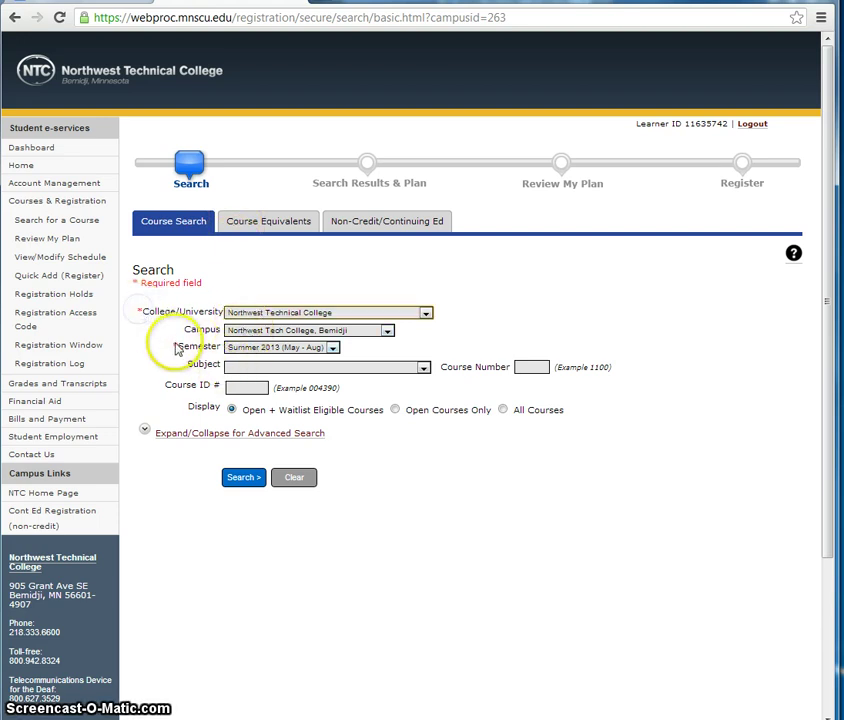
click(175, 345)
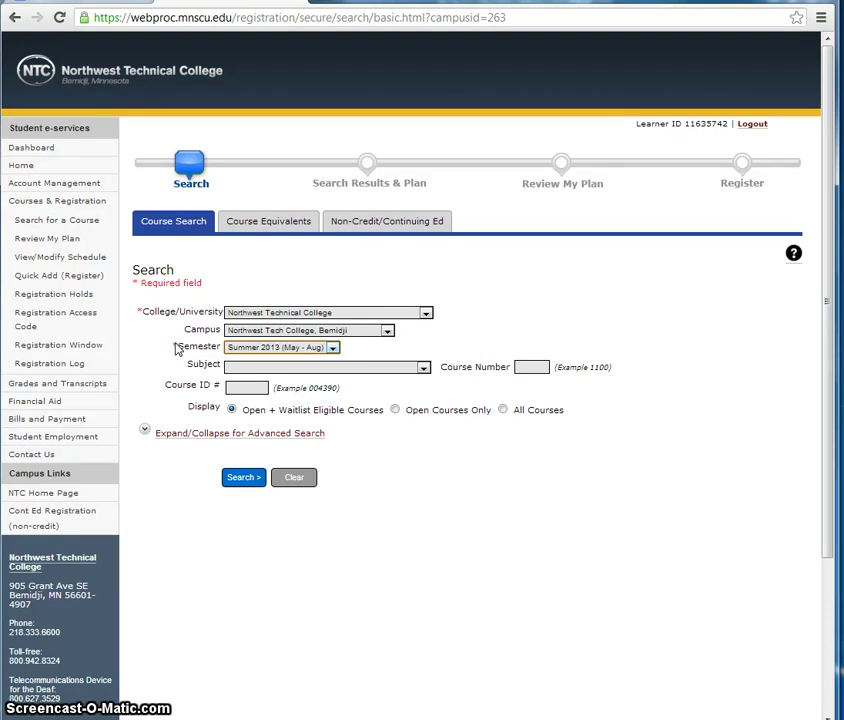
drag(145, 312, 217, 313)
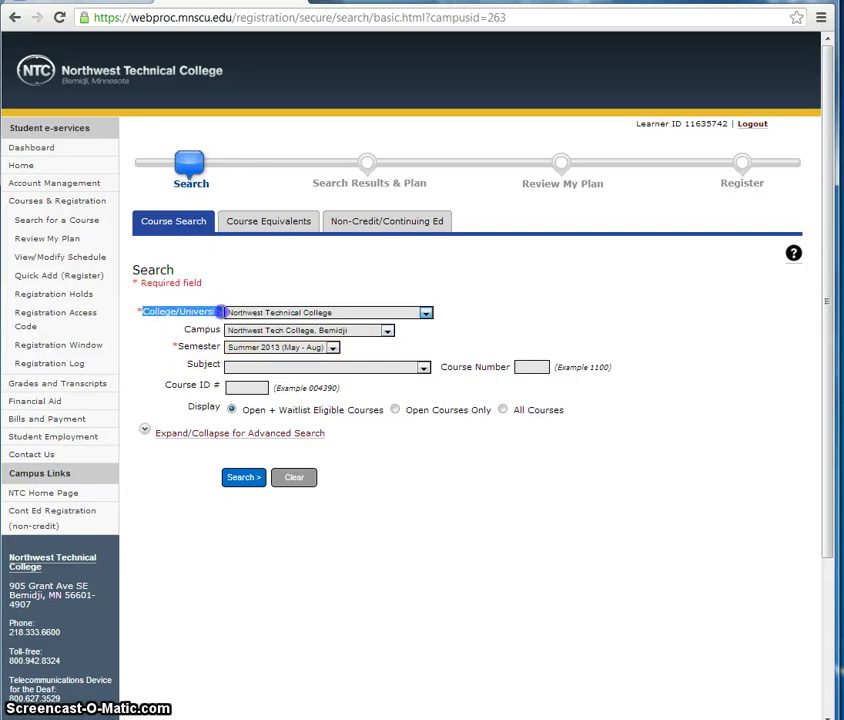
click(221, 314)
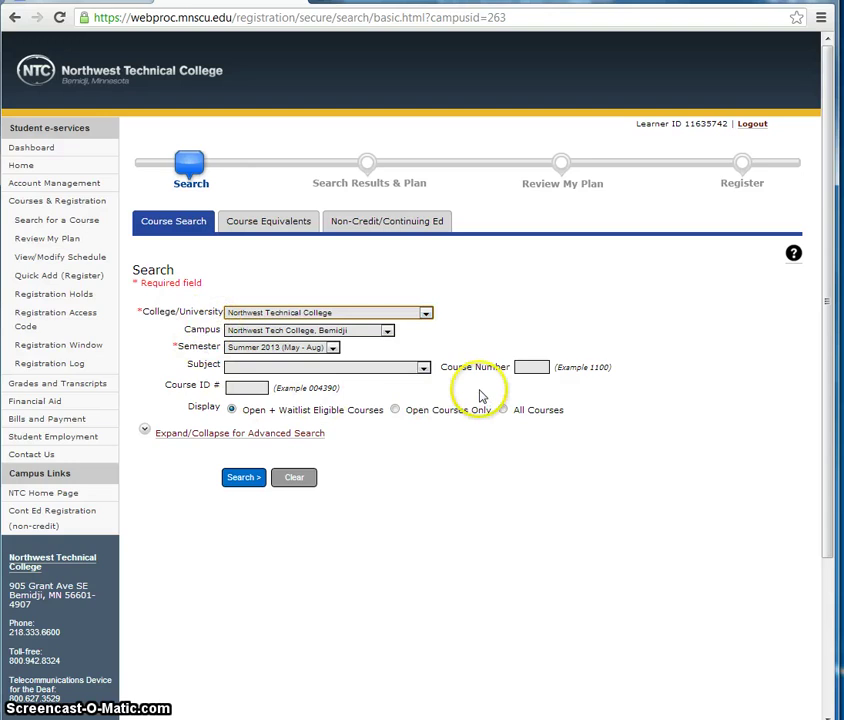
Set the College/University for the course search to Systemwide (all colleges & universities).
click(427, 316)
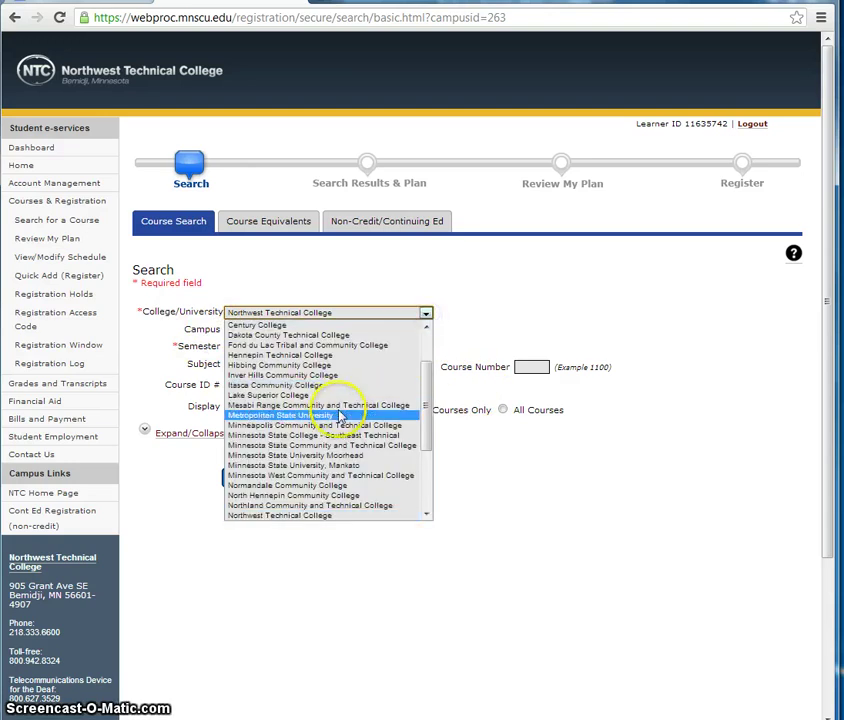
scroll(340, 412, down, 4)
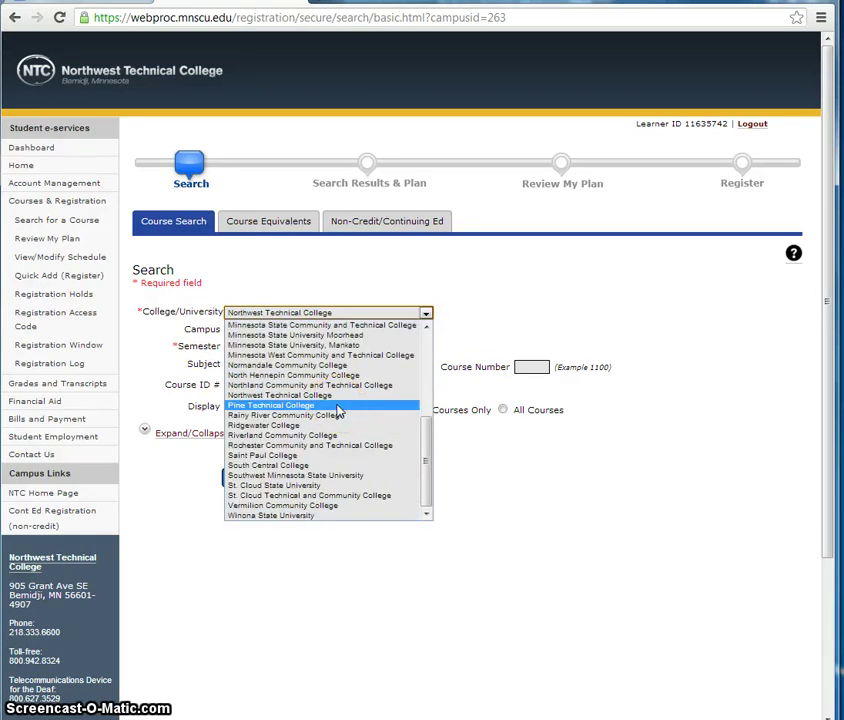
scroll(340, 412, up, 6)
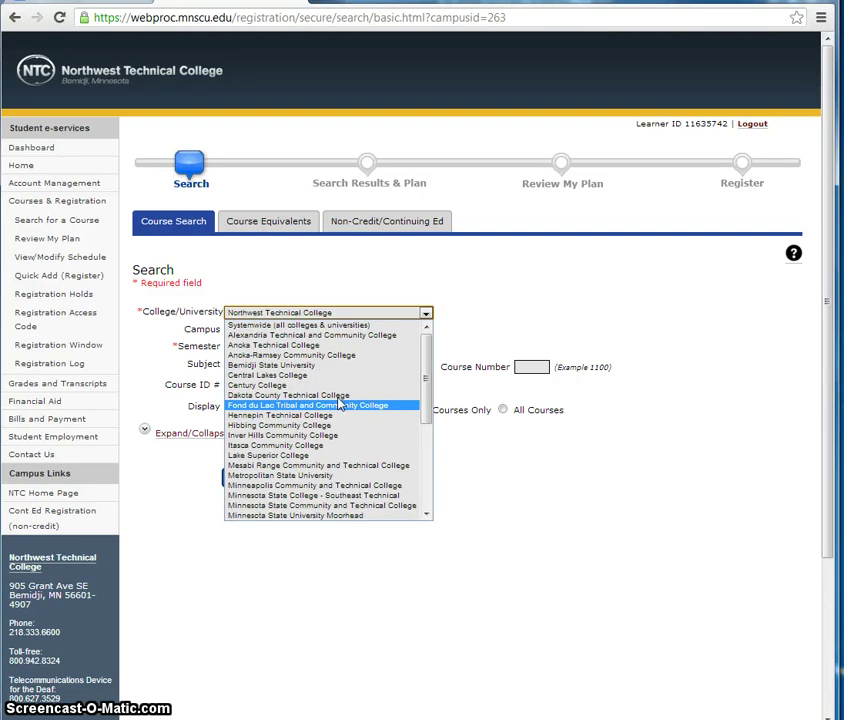
click(336, 331)
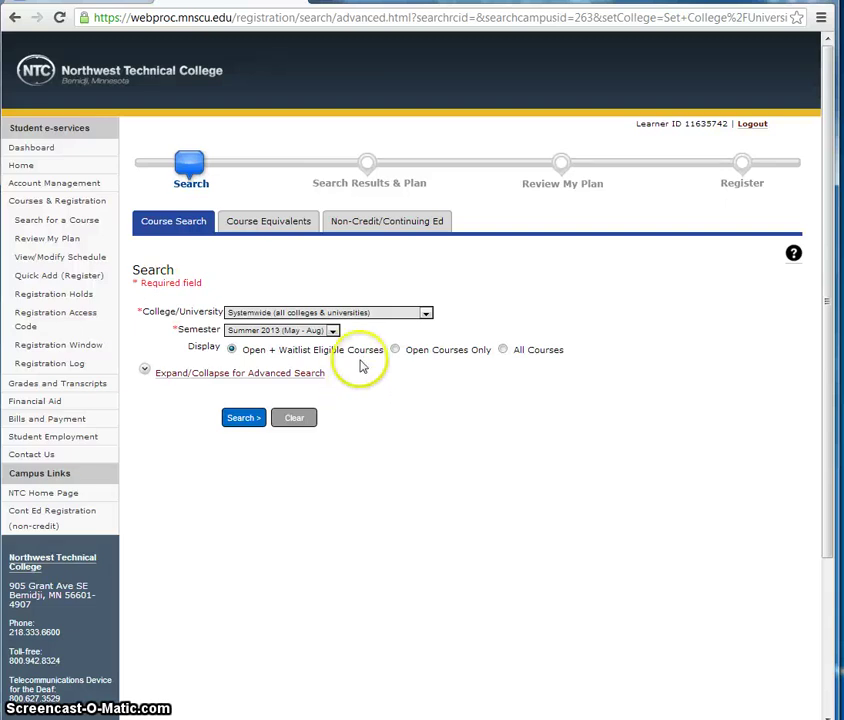
Set the College/University to Northwest Technical College and choose Summer 2013 (May - Aug) as the semester.
click(396, 314)
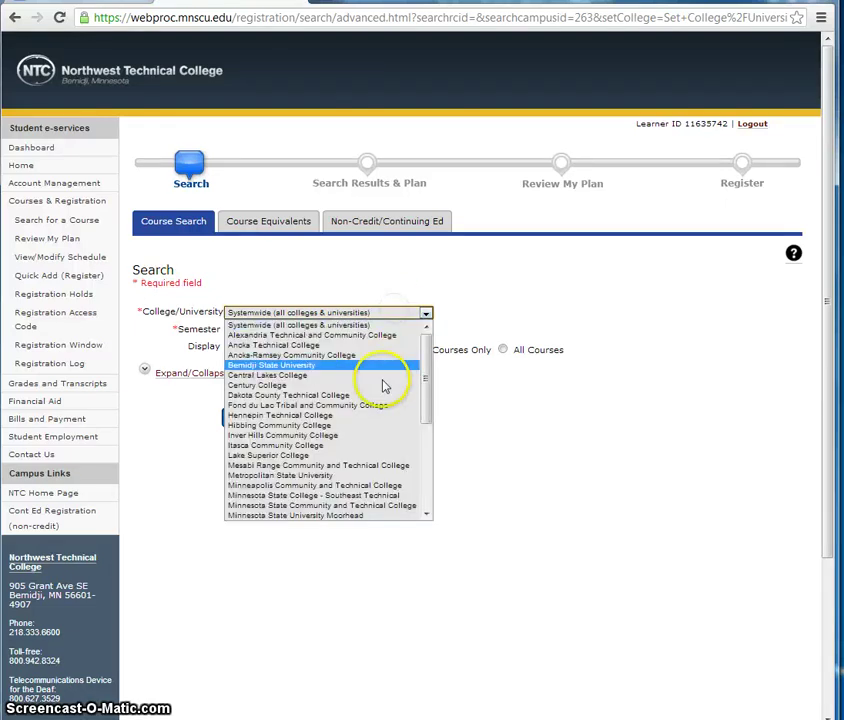
scroll(385, 440, down, 5)
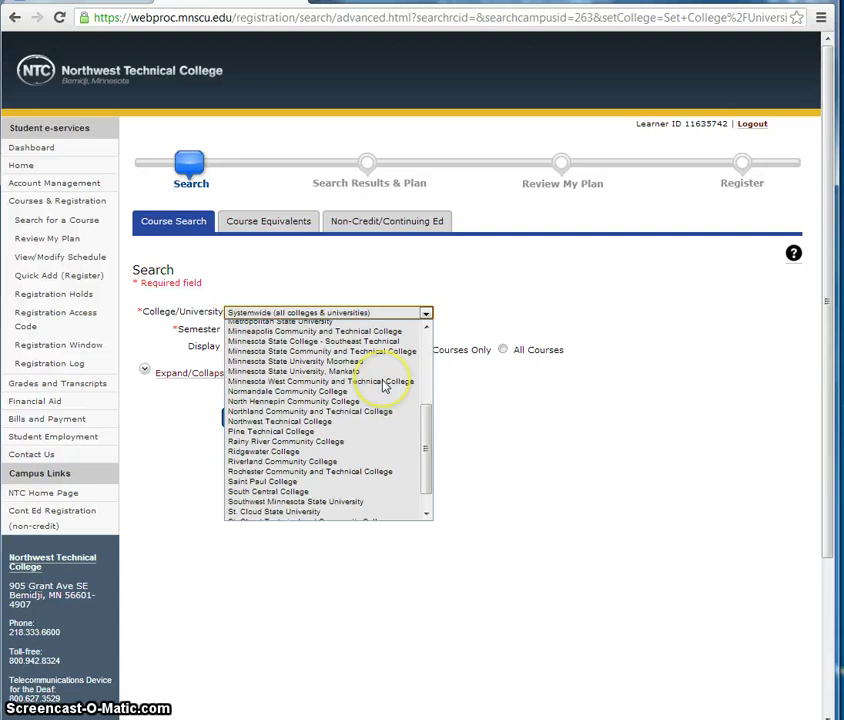
click(330, 422)
click(365, 476)
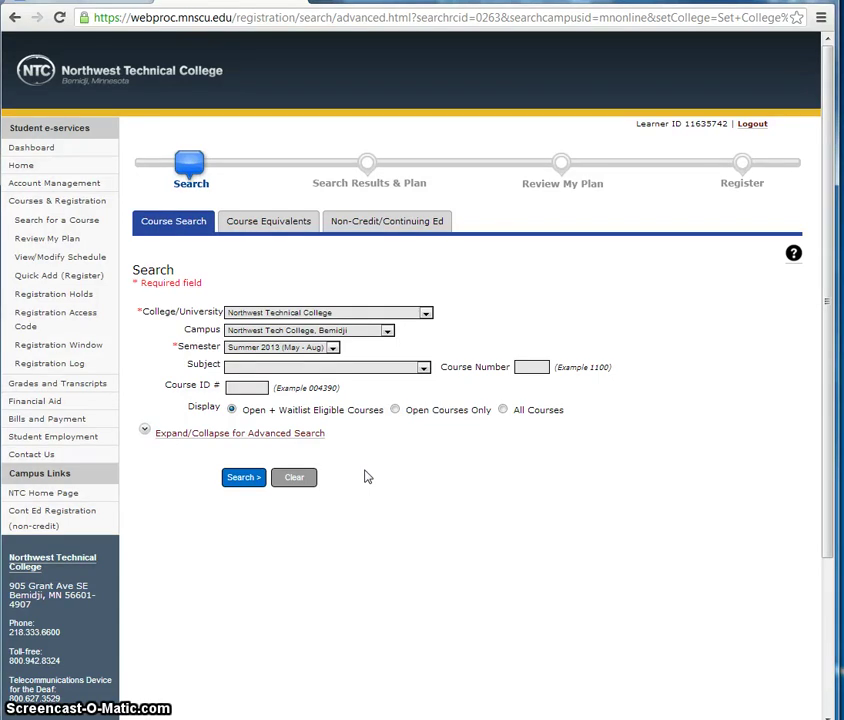
click(333, 347)
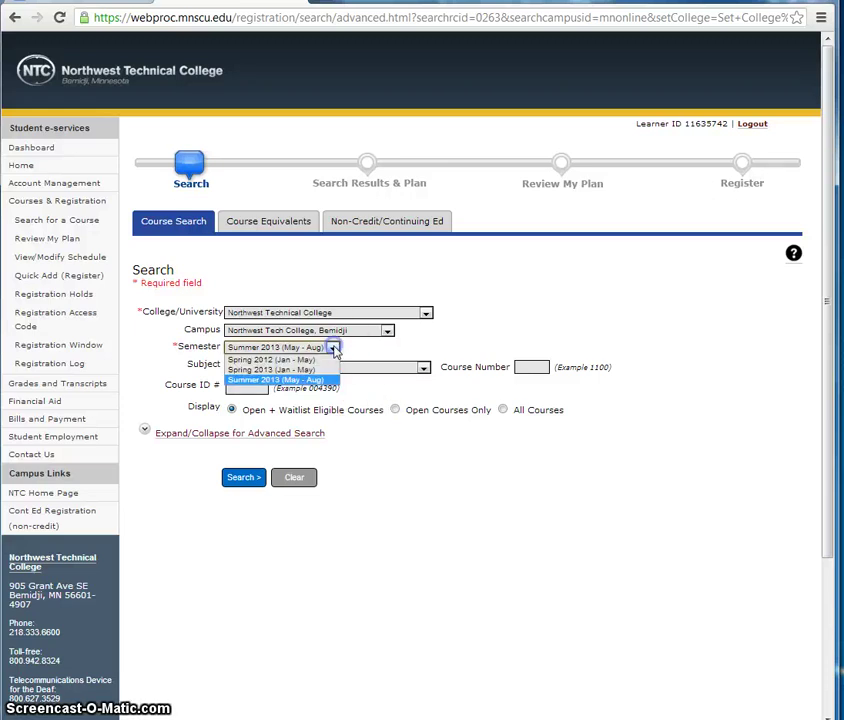
click(318, 379)
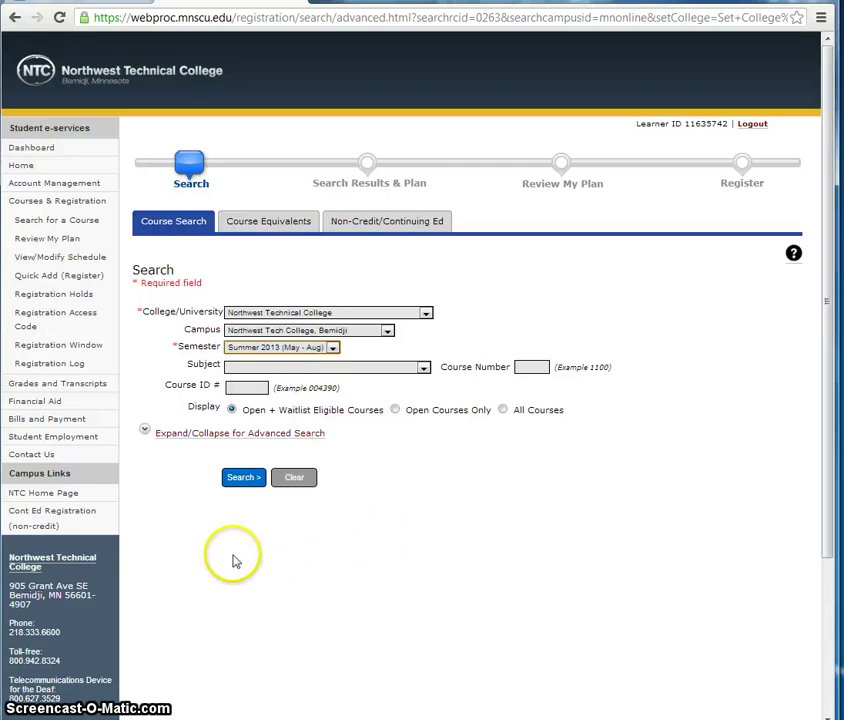
Run the course search without a subject filter and look through the listed courses.
click(240, 480)
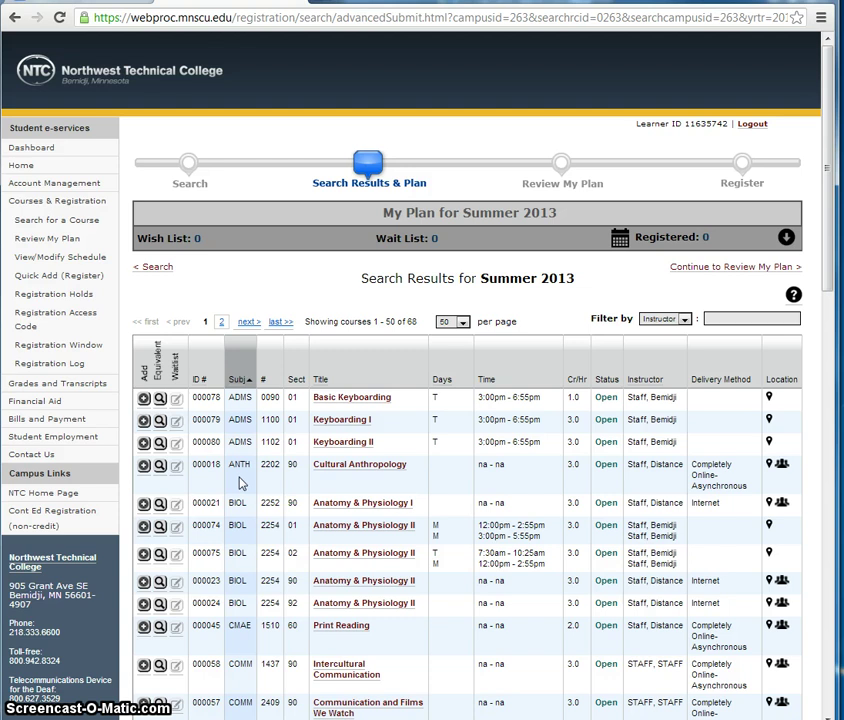
scroll(315, 488, down, 4)
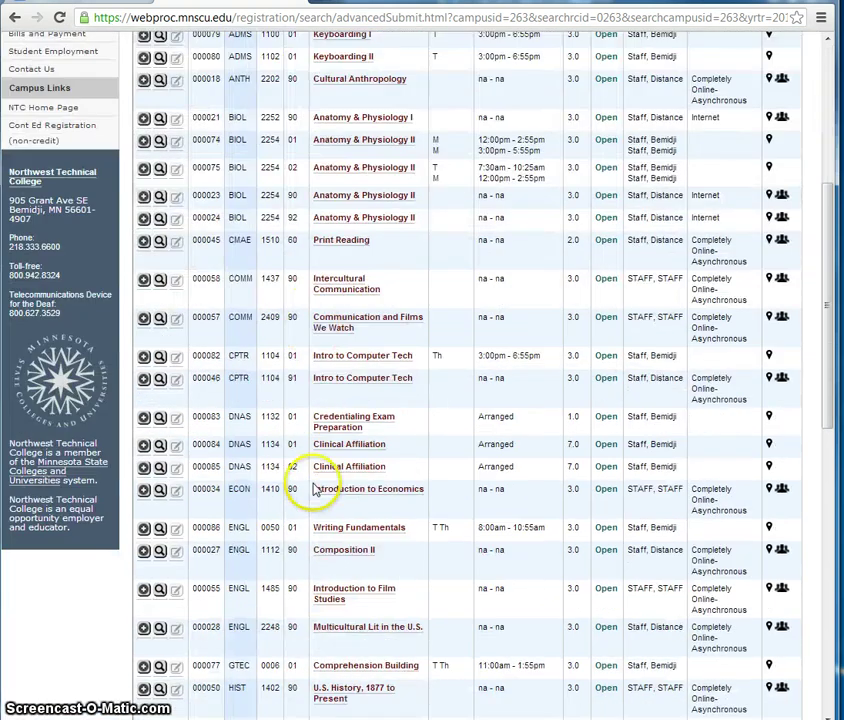
scroll(315, 488, down, 6)
scroll(315, 488, down, 2)
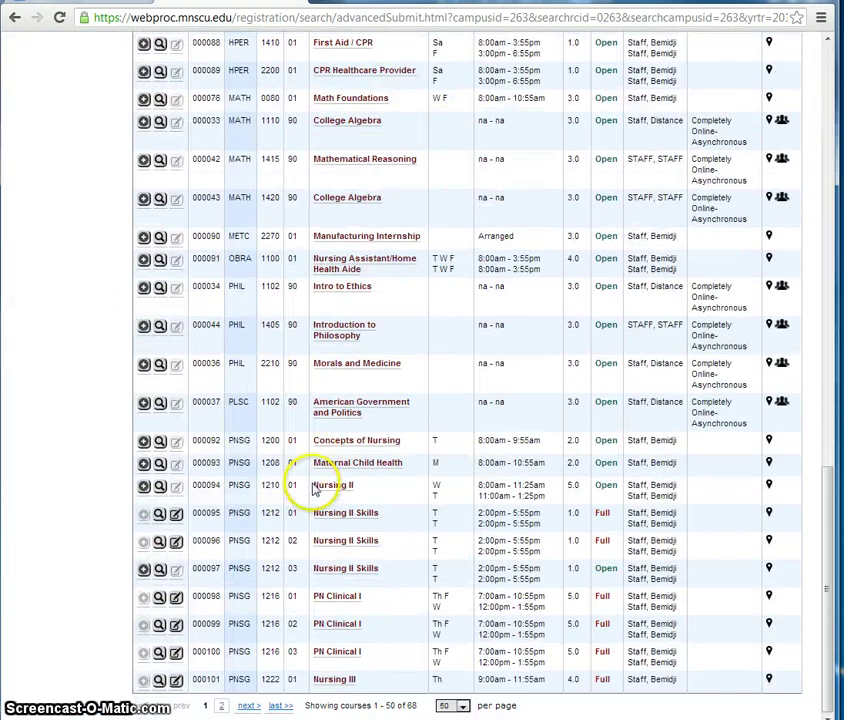
scroll(315, 488, up, 7)
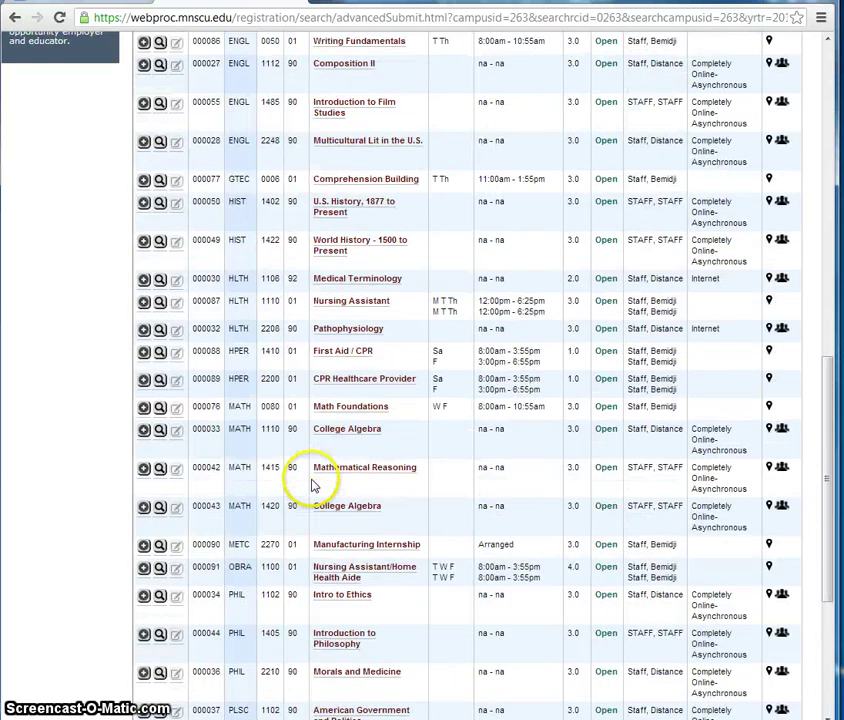
scroll(315, 483, up, 5)
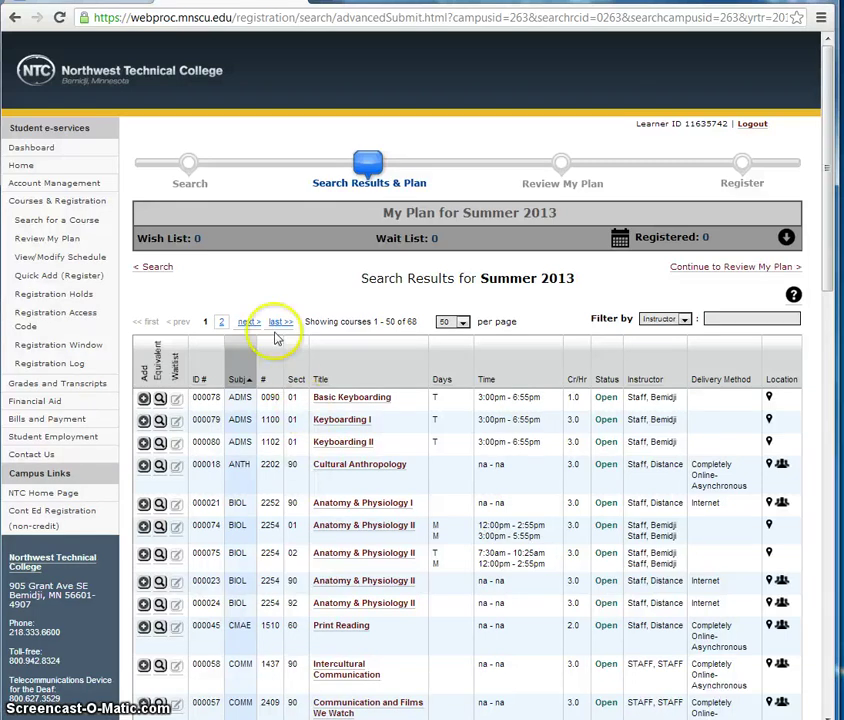
Return to the course search and run an advanced search for Online (web only) courses with the keyword "keyboarding".
click(157, 268)
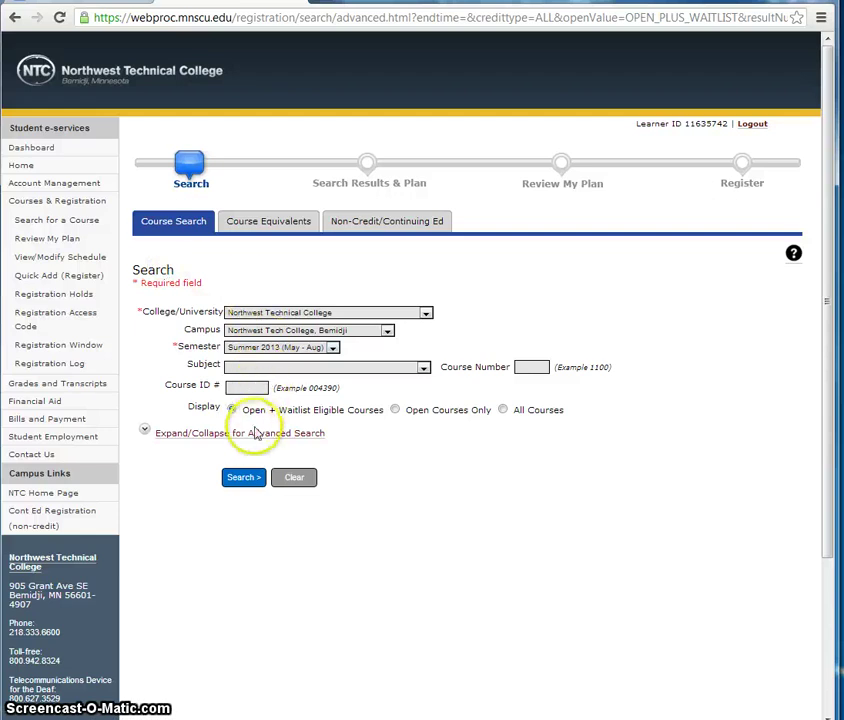
click(252, 436)
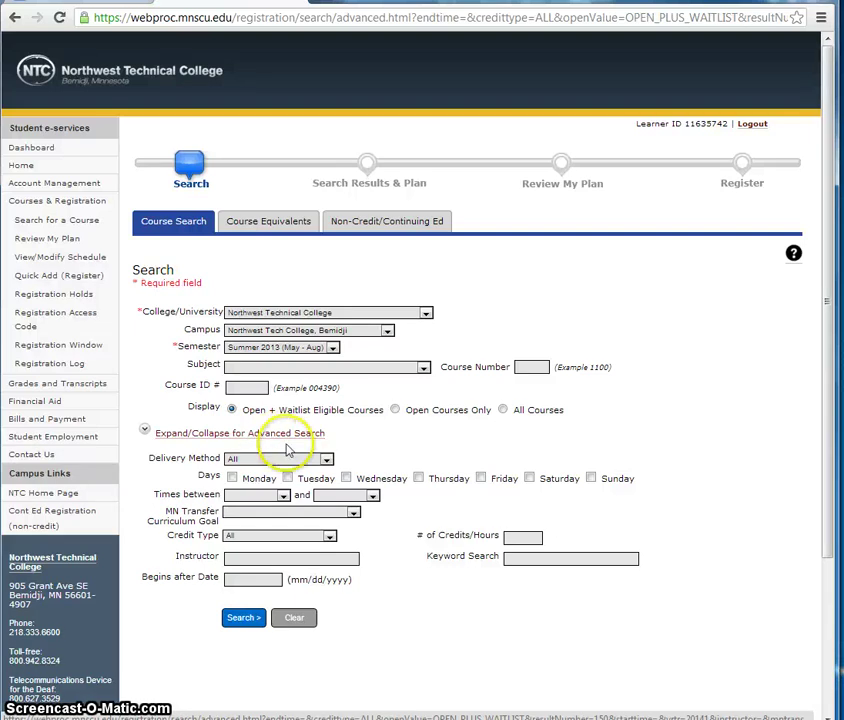
click(318, 460)
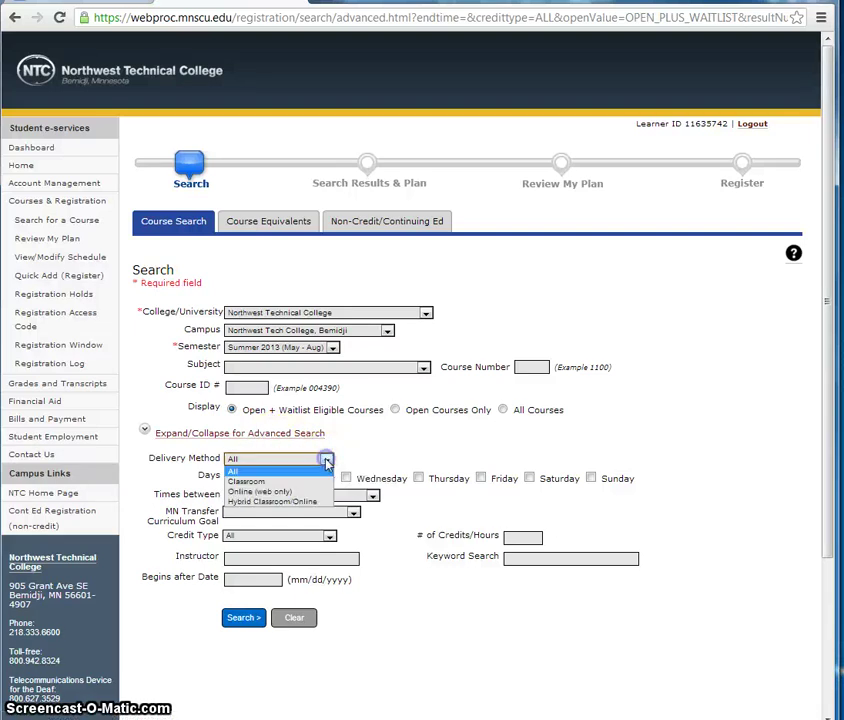
click(287, 493)
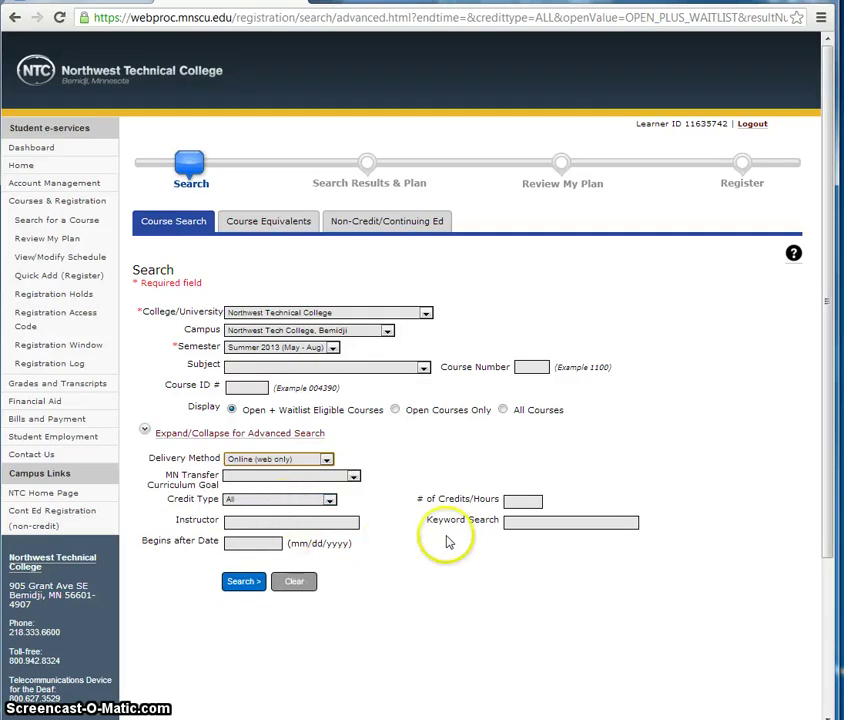
click(518, 522)
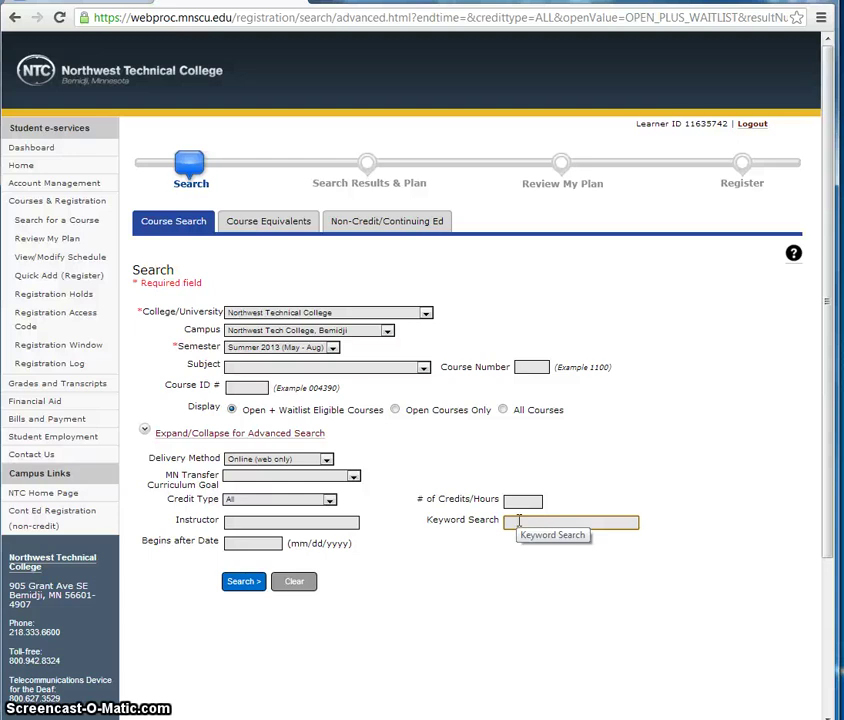
text(keyboarding)
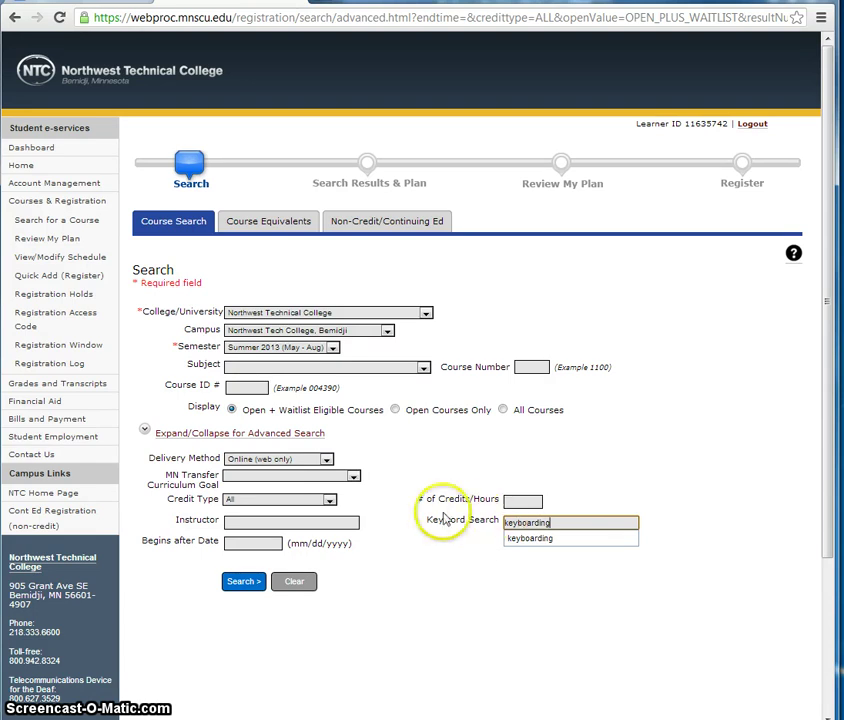
click(245, 582)
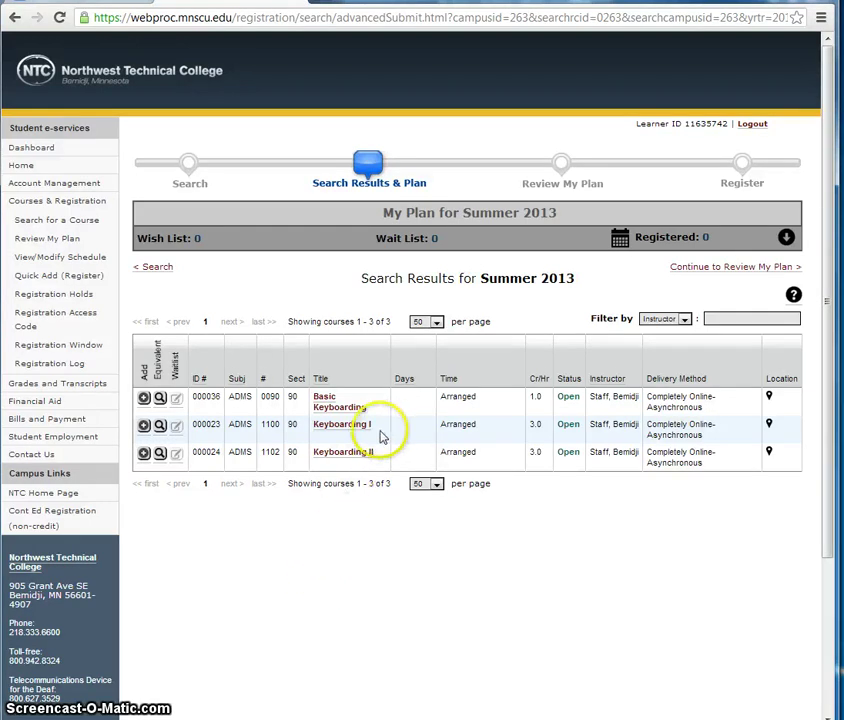
Add the completely online Keyboarding I course to the wish list and continue to the plan review.
drag(368, 424, 318, 424)
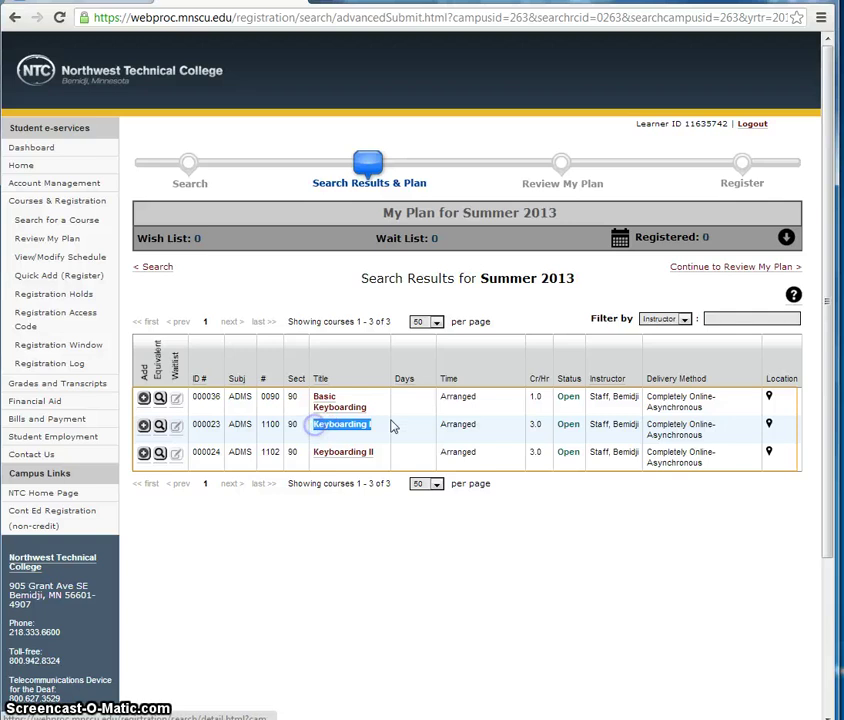
drag(725, 430, 646, 431)
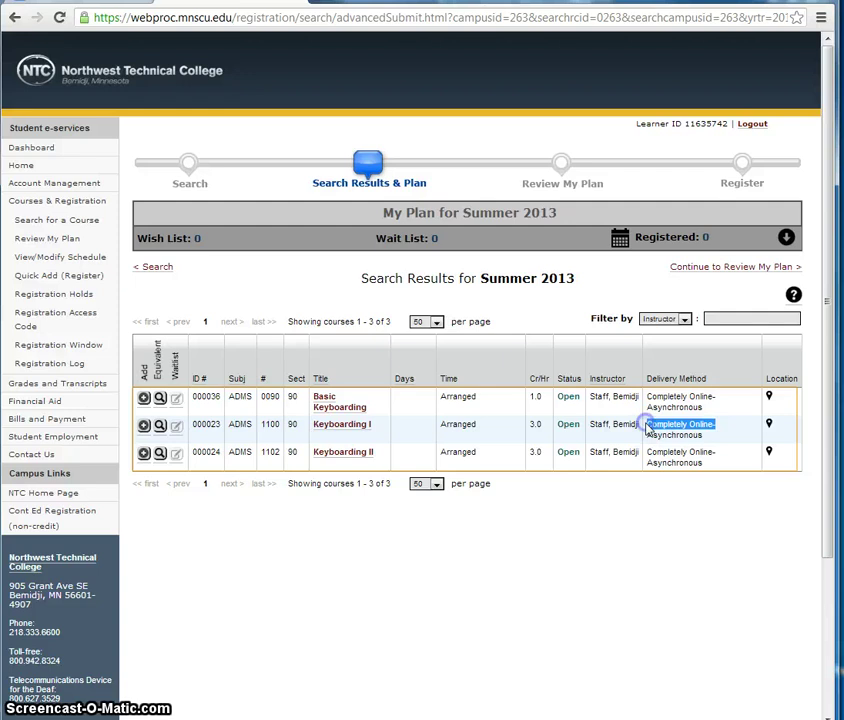
click(144, 426)
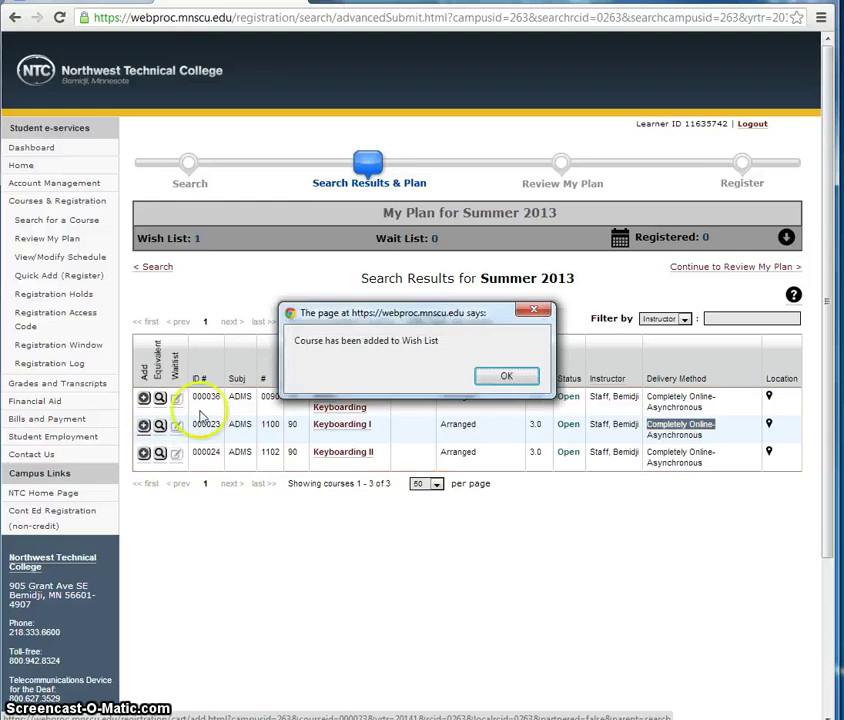
click(507, 377)
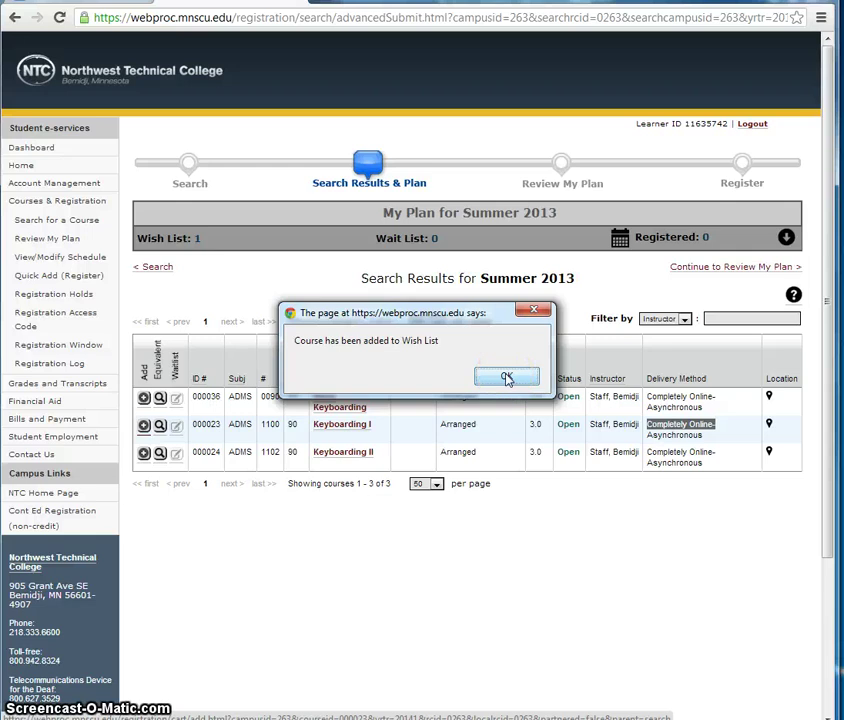
click(507, 377)
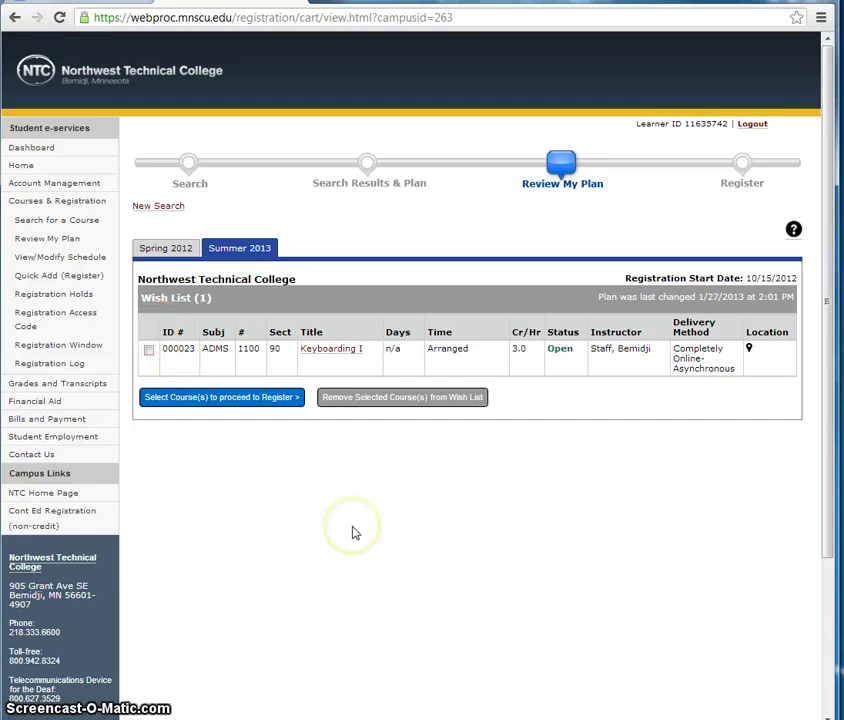
Select Keyboarding I in the Summer 2013 wish list and proceed to registration.
click(148, 350)
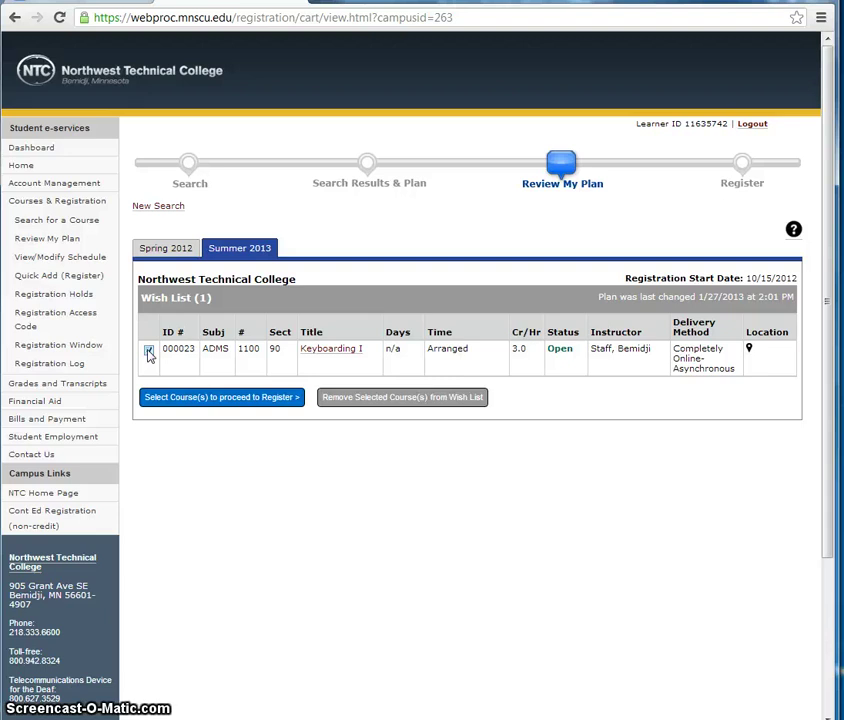
click(224, 398)
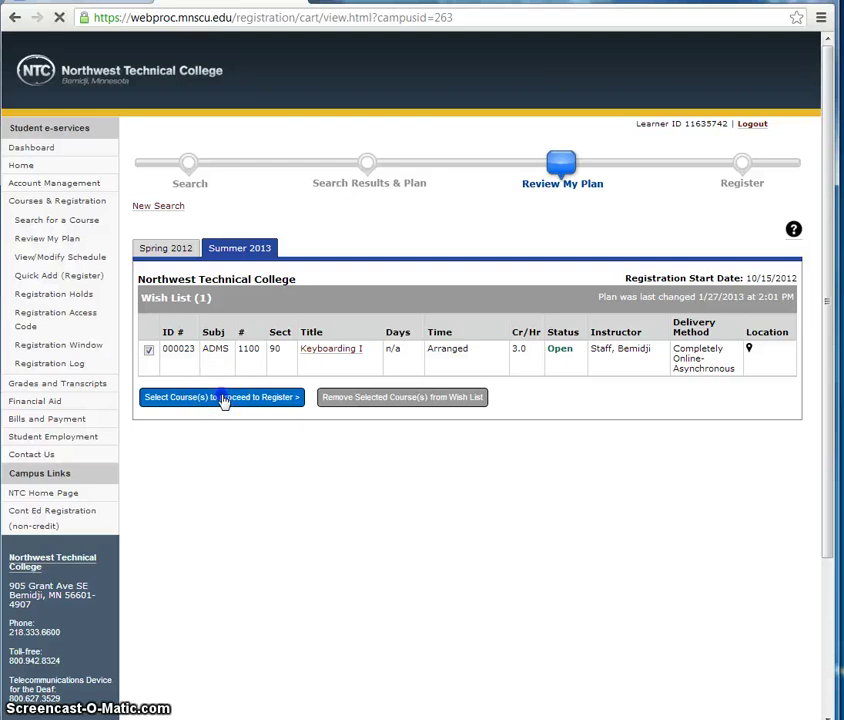
click(273, 522)
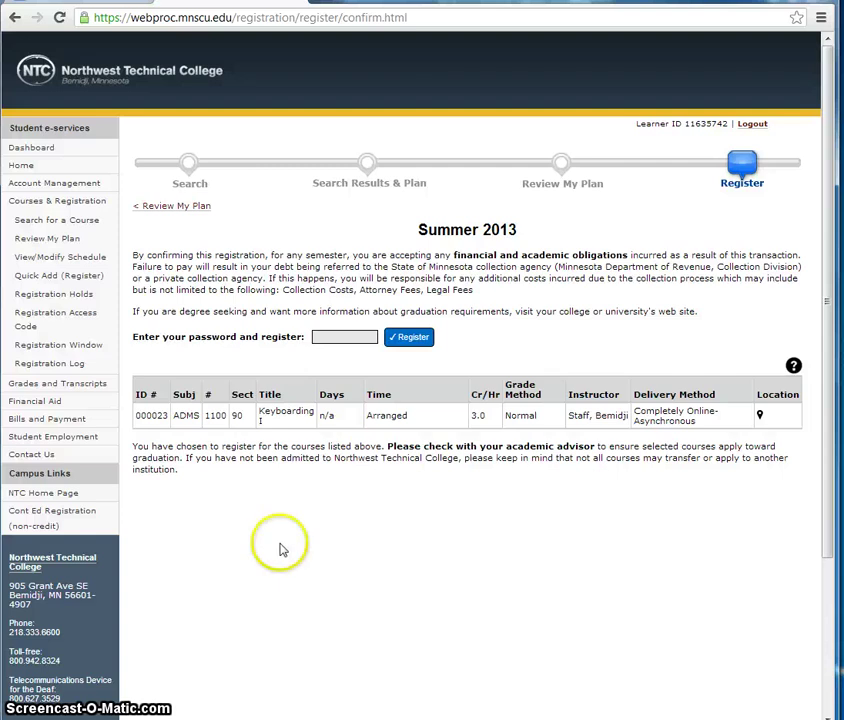
Enter the account password, register for Keyboarding I, and check the registration result.
click(343, 338)
text(••••••••)
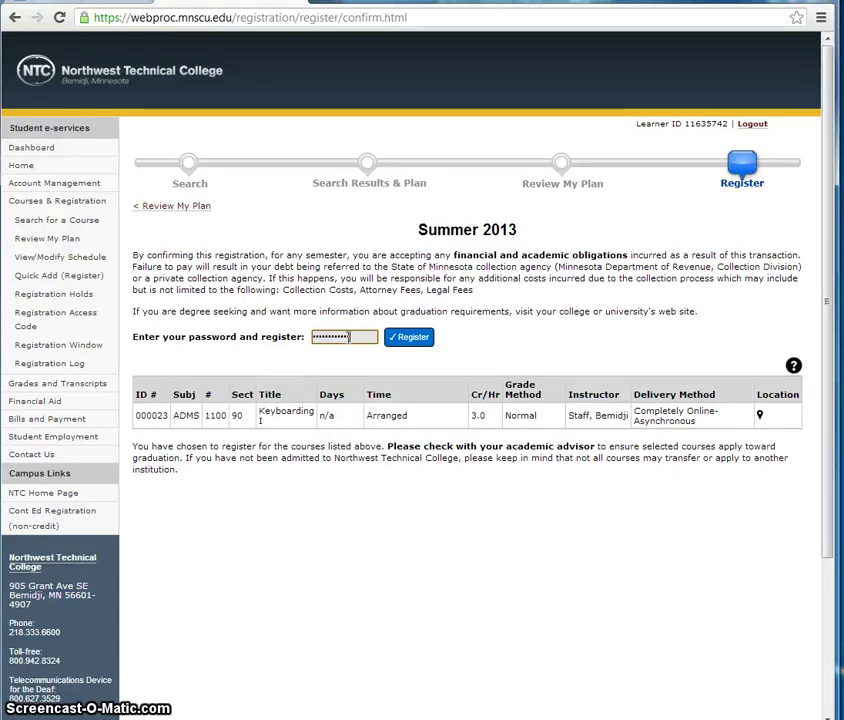
click(404, 341)
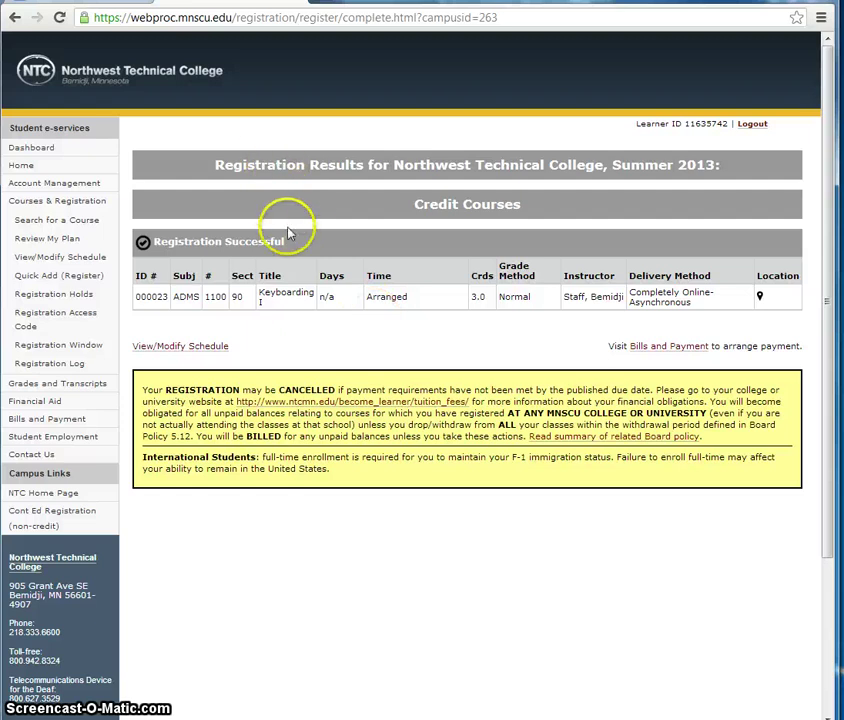
drag(341, 240, 151, 241)
click(236, 615)
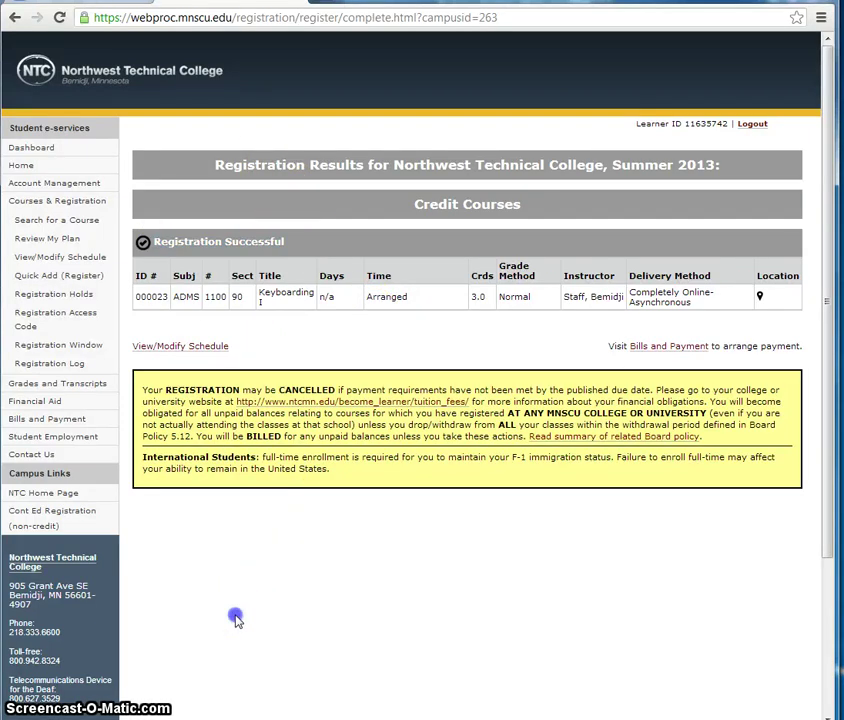